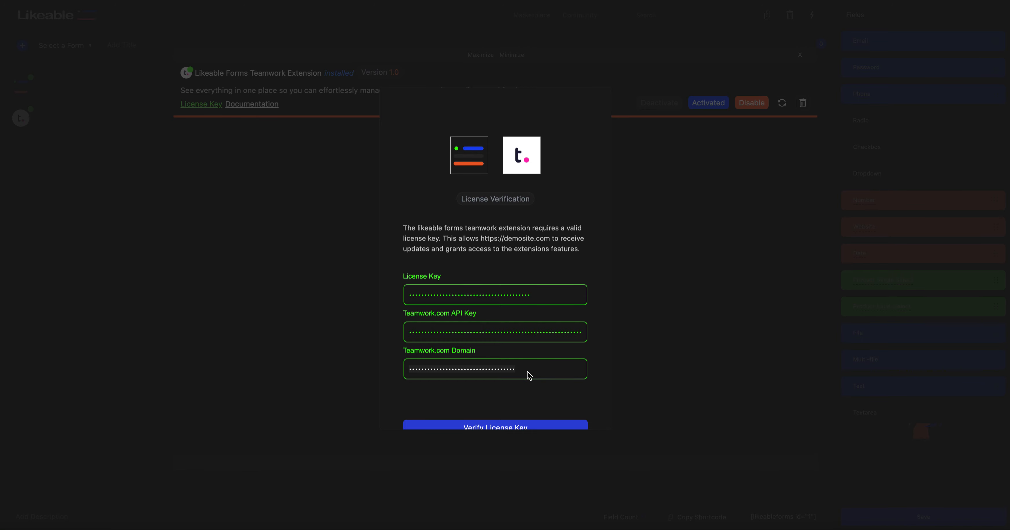
# Step: Close the license verification dialog and enable the Teamwork extension's settings
pyautogui.scroll(-2, 527, 372)
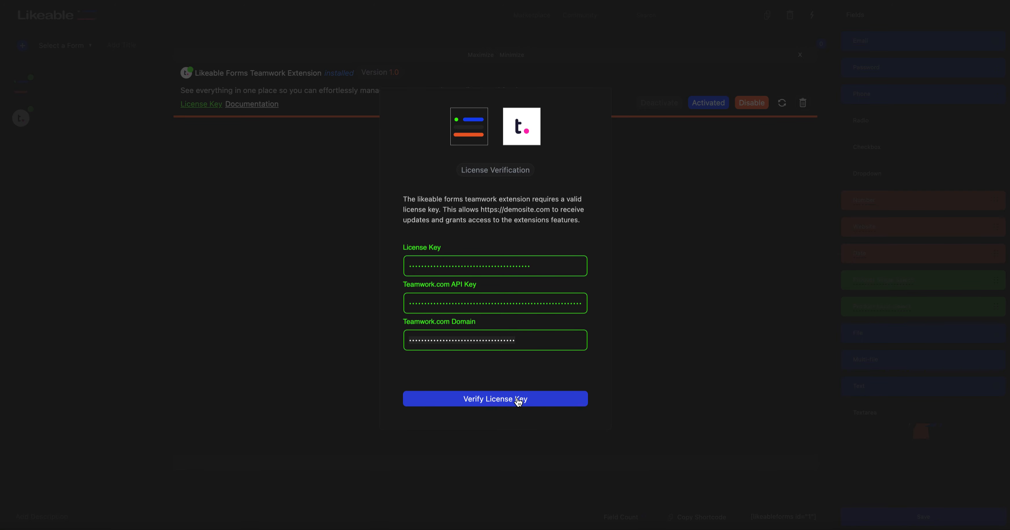
pyautogui.scroll(2, 518, 399)
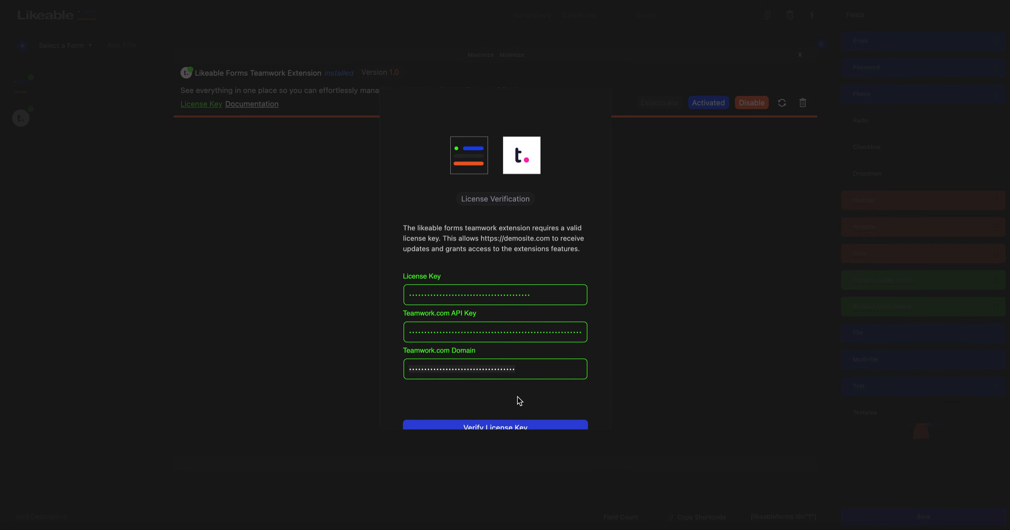
pyautogui.click(707, 285)
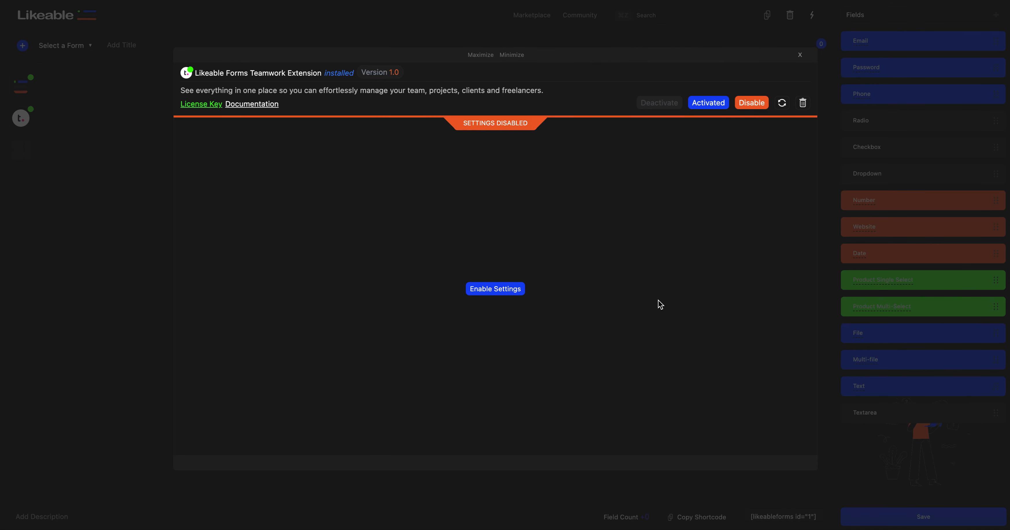
pyautogui.click(496, 290)
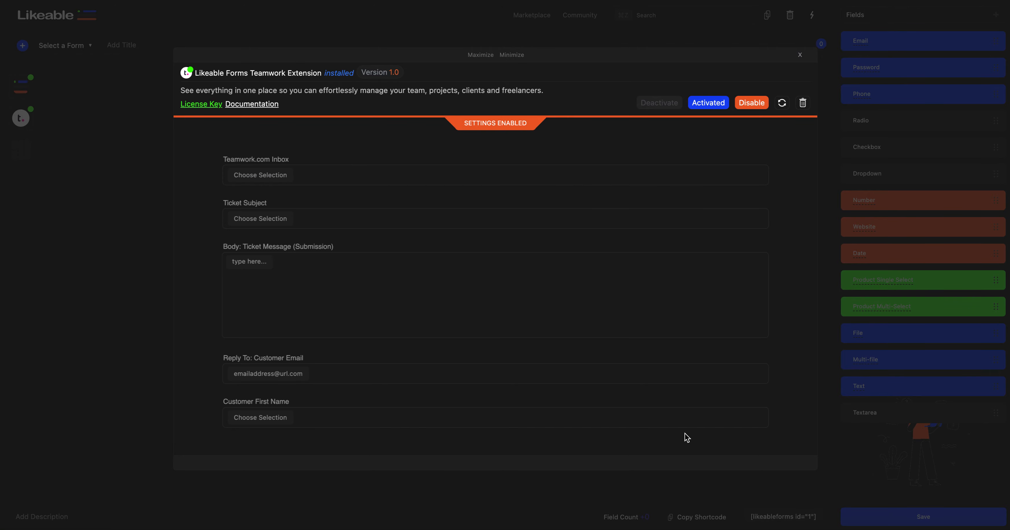
# Step: Set the Teamwork.com inbox to support, enter "New Ticket" as the ticket subject, and return to the form
pyautogui.click(324, 173)
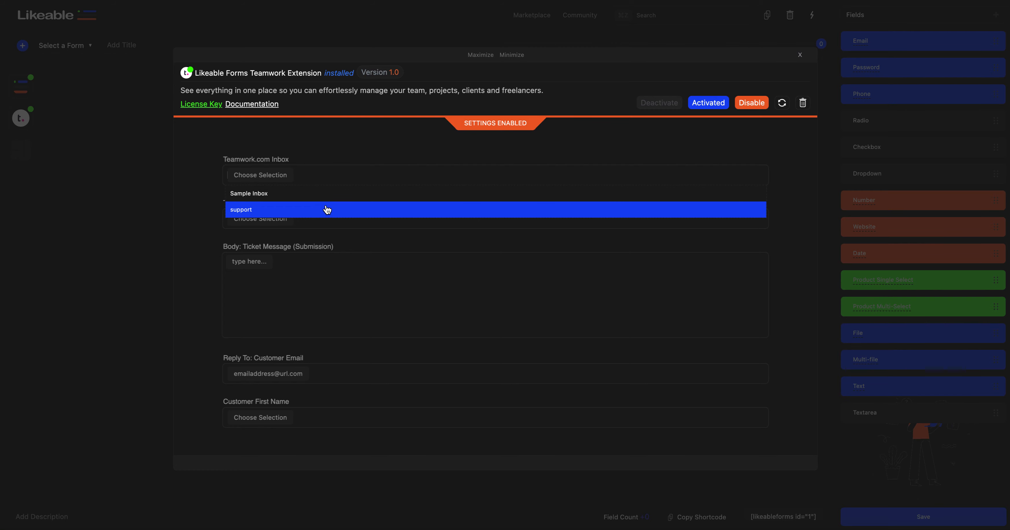
pyautogui.click(326, 211)
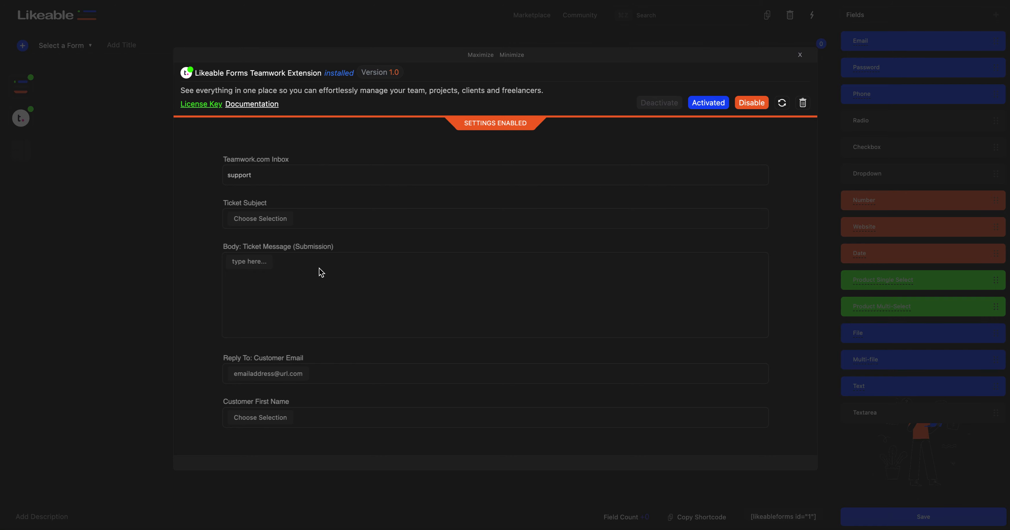
pyautogui.click(317, 218)
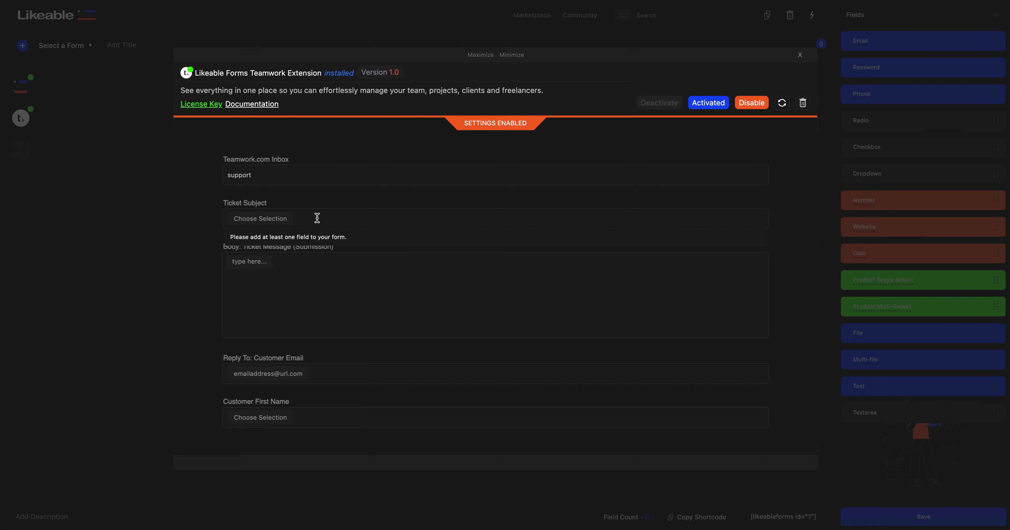
pyautogui.write('New Ticket')
pyautogui.click(140, 192)
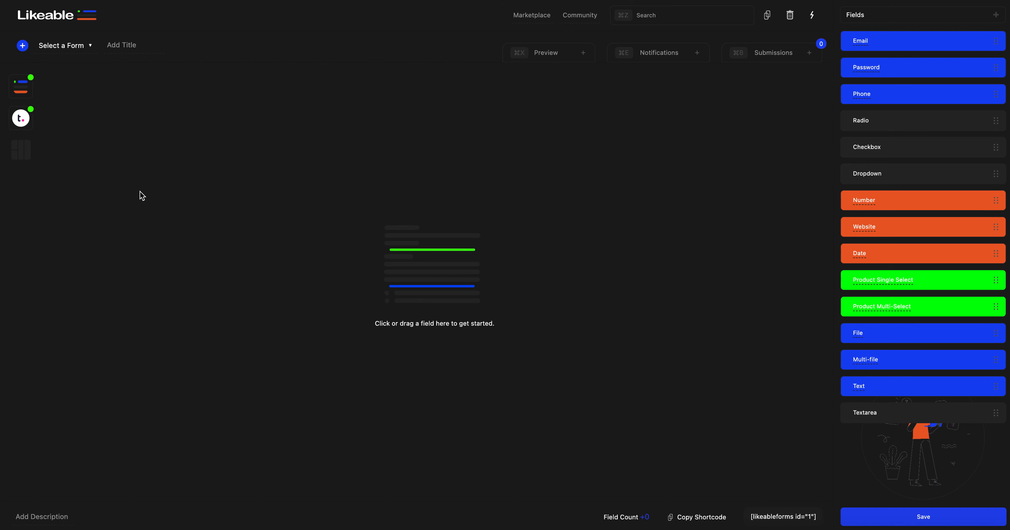
# Step: Add an Email field, two Text fields and a File field to the form
pyautogui.click(879, 49)
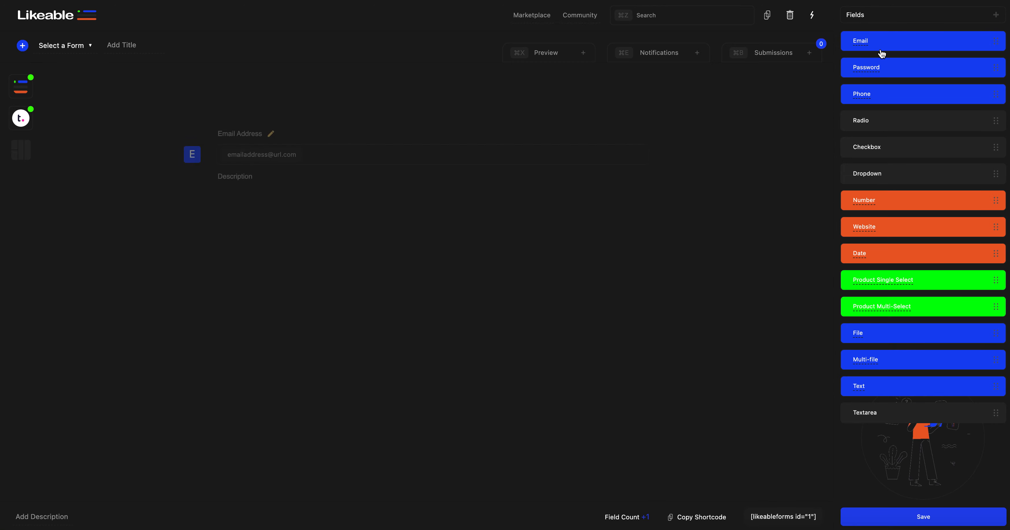
pyautogui.click(897, 392)
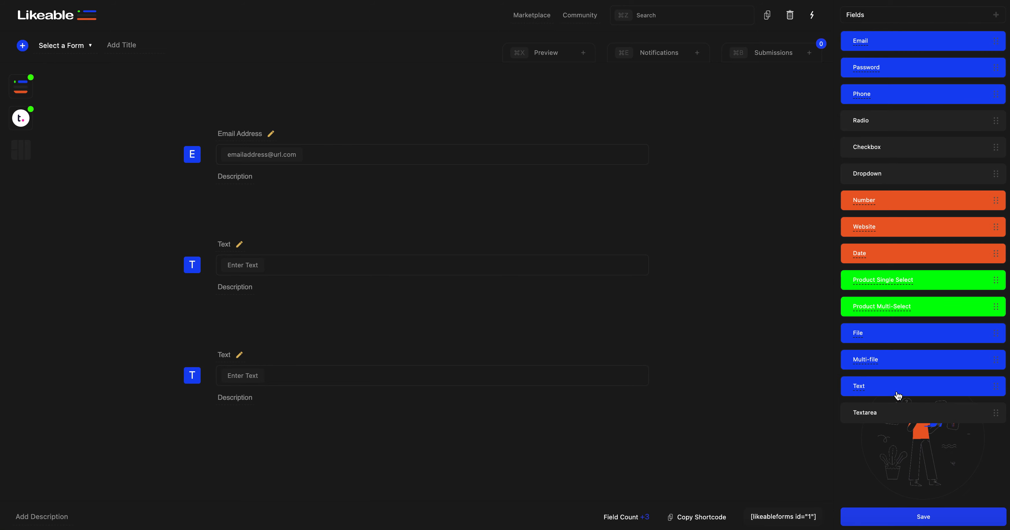
pyautogui.click(887, 337)
# Step: Rename the first text field "First Name" and the second "Last Name"
pyautogui.click(237, 244)
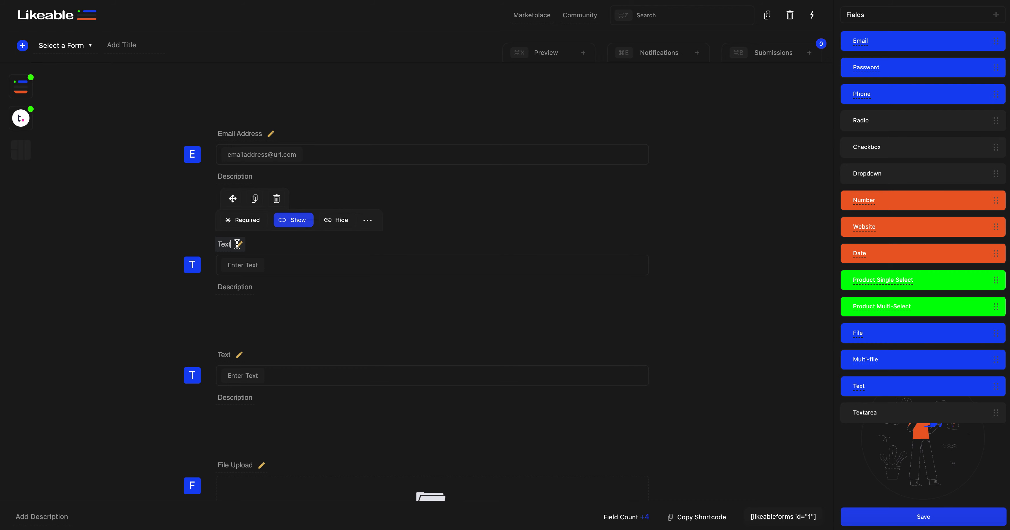
pyautogui.write('First Name')
pyautogui.click(228, 353)
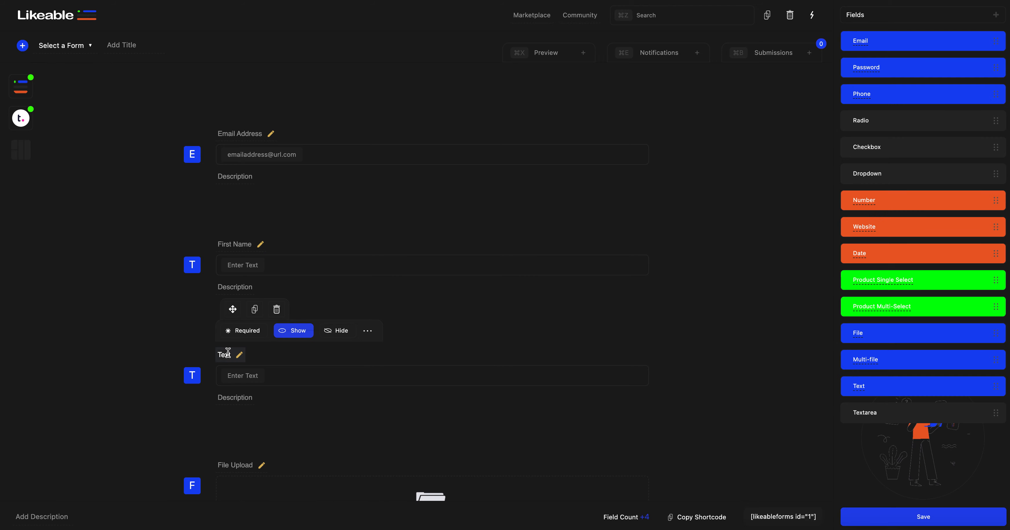
pyautogui.write('Last Name')
# Step: Reopen the Teamwork extension's settings and extend the ticket subject with "from" and the First Name 2 field
pyautogui.click(21, 118)
pyautogui.click(21, 118)
pyautogui.click(330, 219)
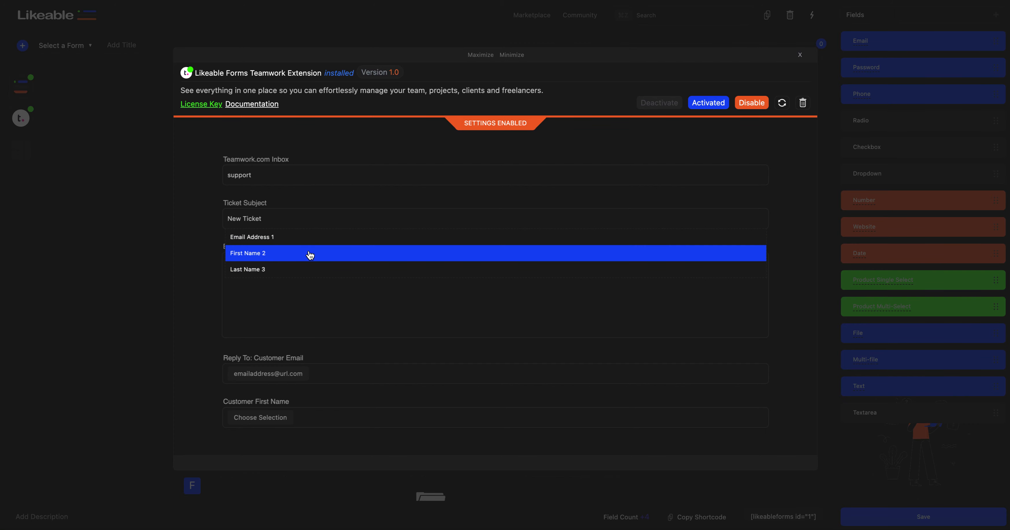
pyautogui.write('from')
pyautogui.click(309, 254)
# Step: Leave the extension settings and add a Textarea field at the end of the form
pyautogui.click(294, 271)
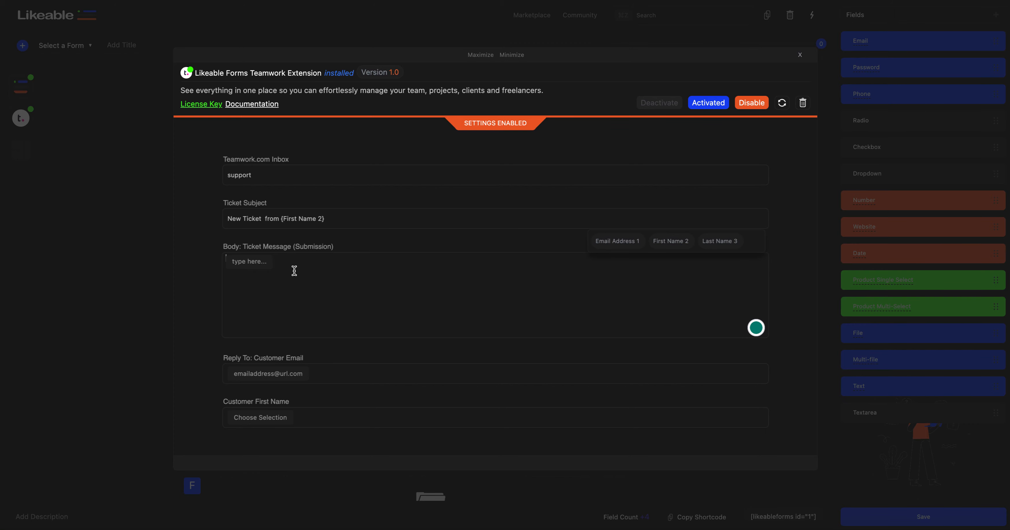
pyautogui.click(132, 253)
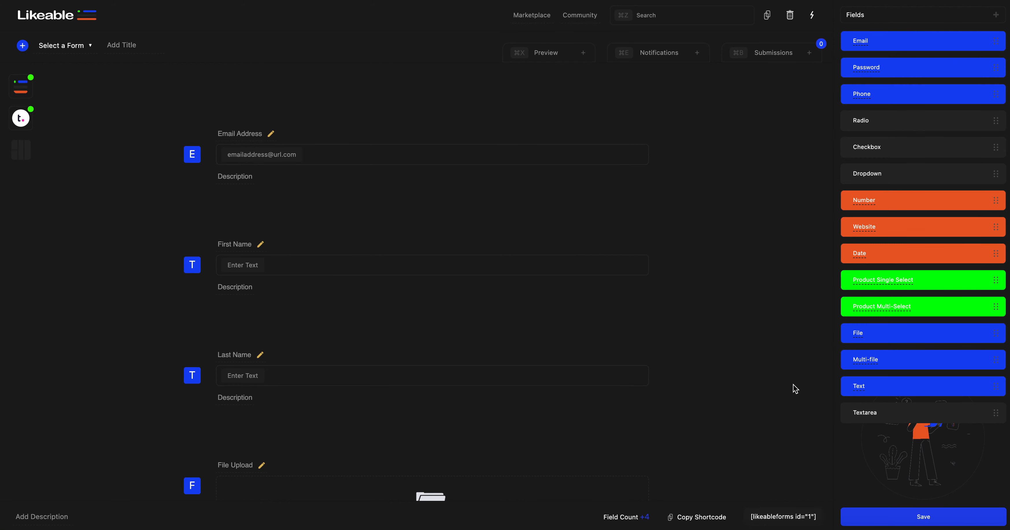
pyautogui.scroll(-5, 718, 362)
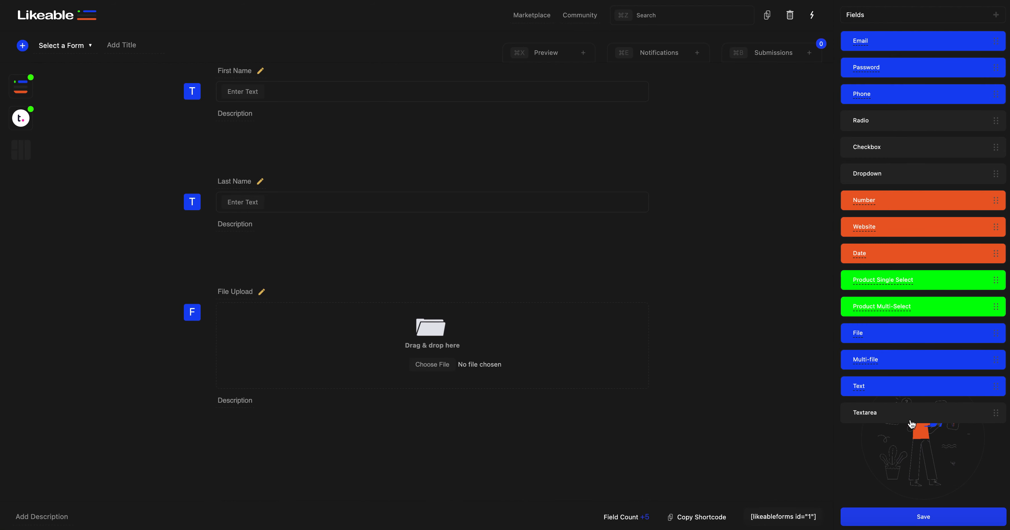
pyautogui.scroll(-5, 565, 314)
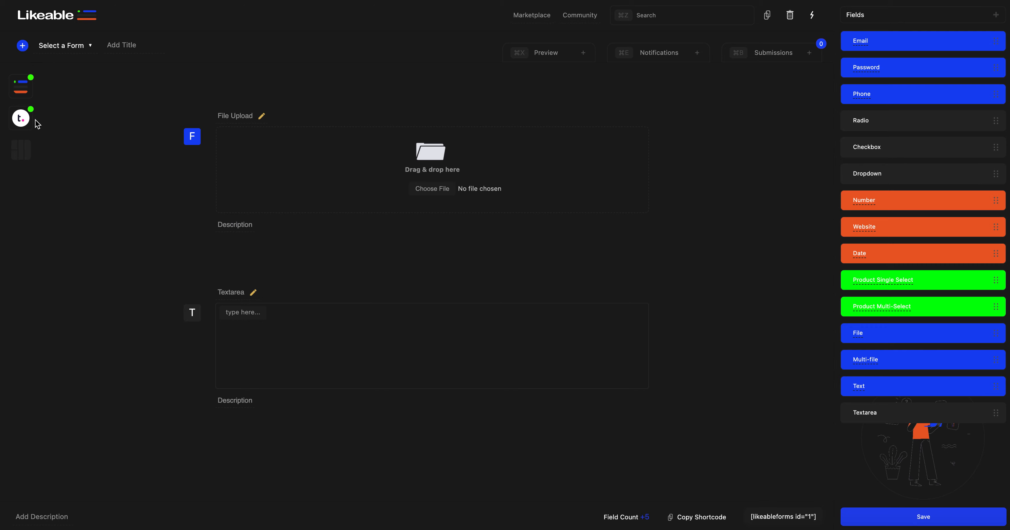
# Step: Reopen the Teamwork extension's settings and insert the Textarea 5 field as the ticket message body
pyautogui.moveTo(24, 122)
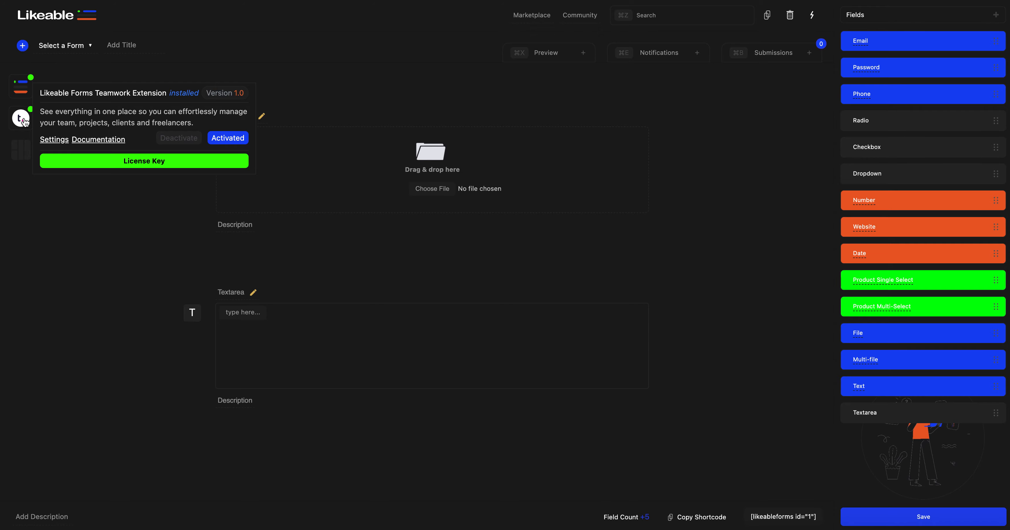
pyautogui.click(22, 119)
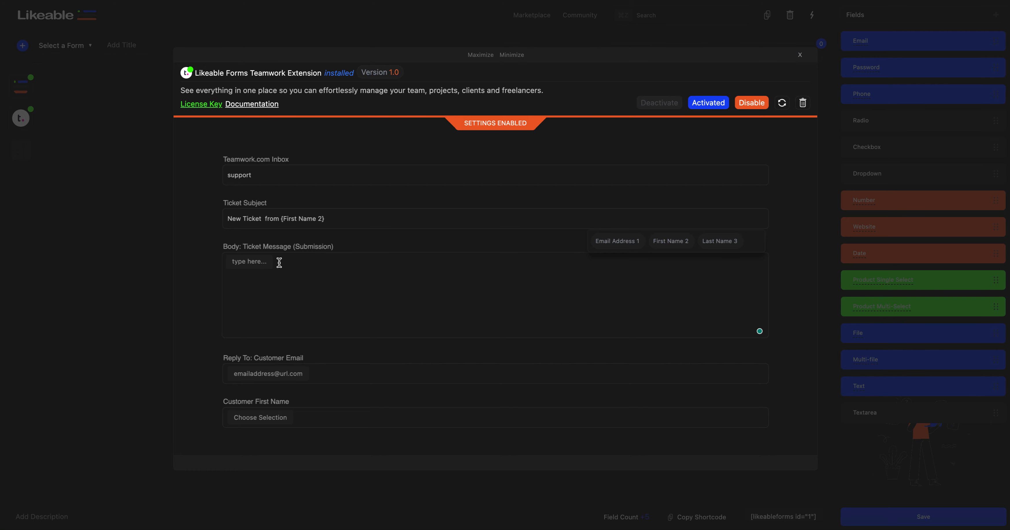
pyautogui.scroll(-1, 662, 243)
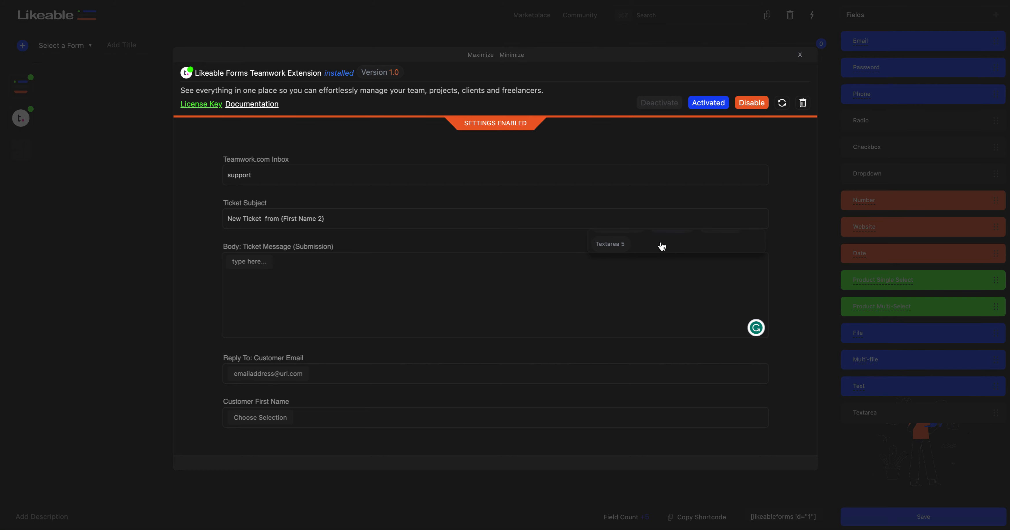
pyautogui.click(625, 243)
# Step: Map the reply-to customer email to Email Address 1, customer first name to First Name 2 and last name to Last Name 3
pyautogui.scroll(-3, 281, 269)
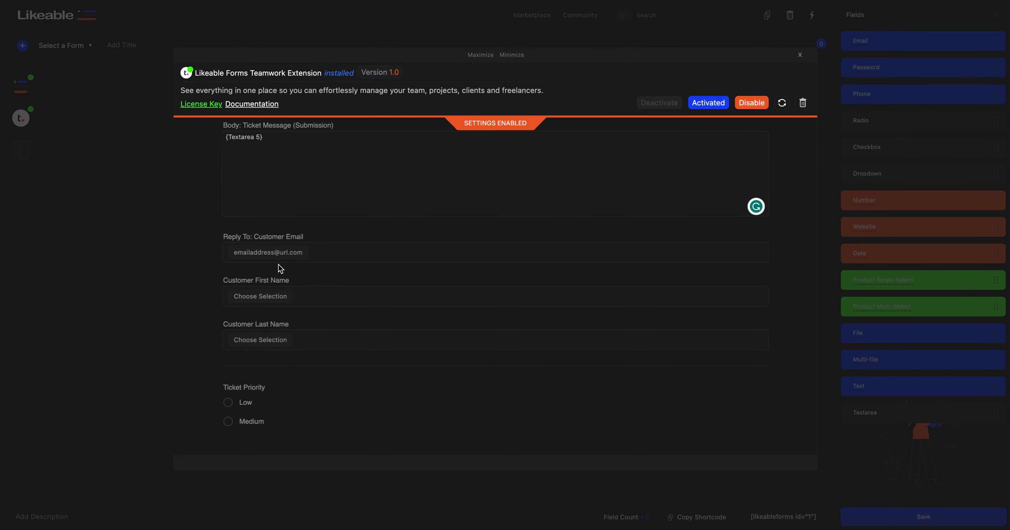
pyautogui.click(332, 253)
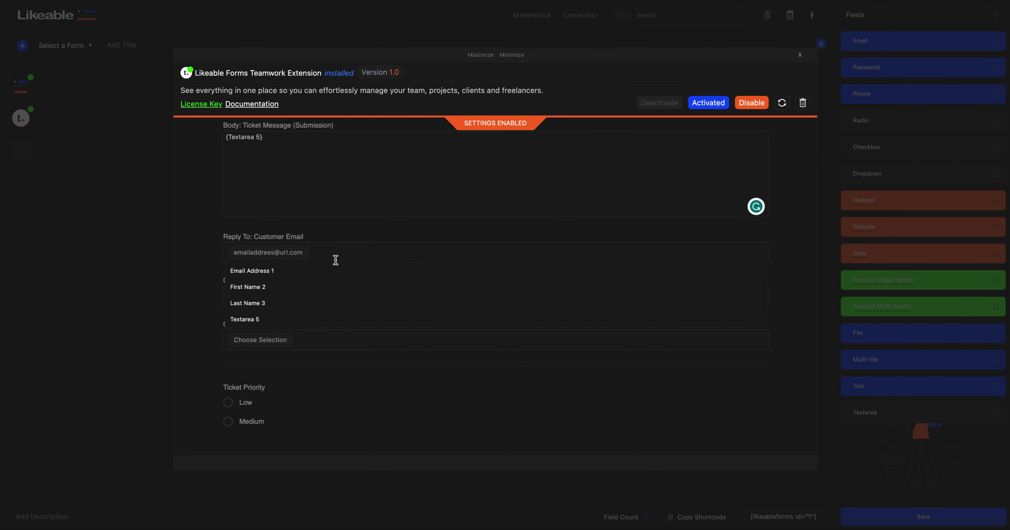
pyautogui.click(337, 275)
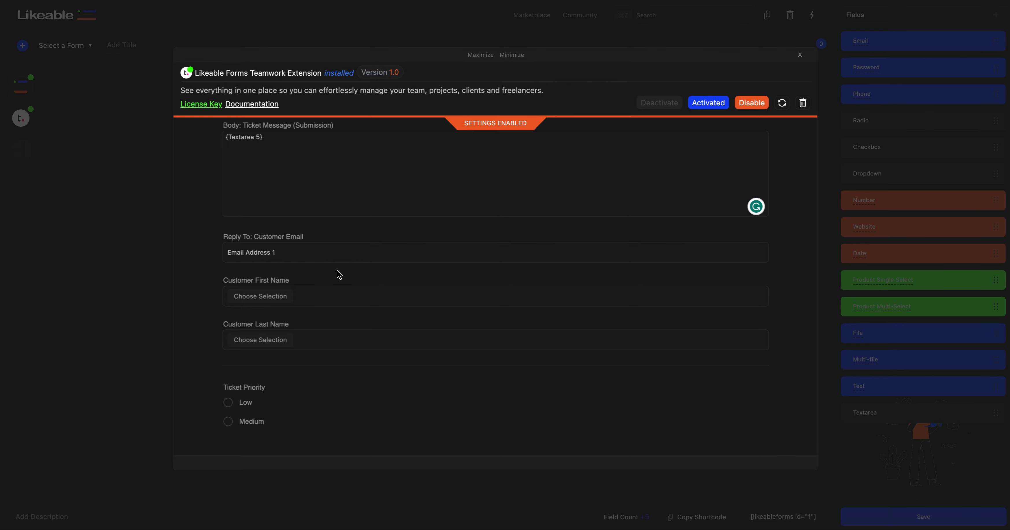
pyautogui.click(332, 297)
pyautogui.click(332, 335)
pyautogui.click(324, 347)
pyautogui.click(325, 391)
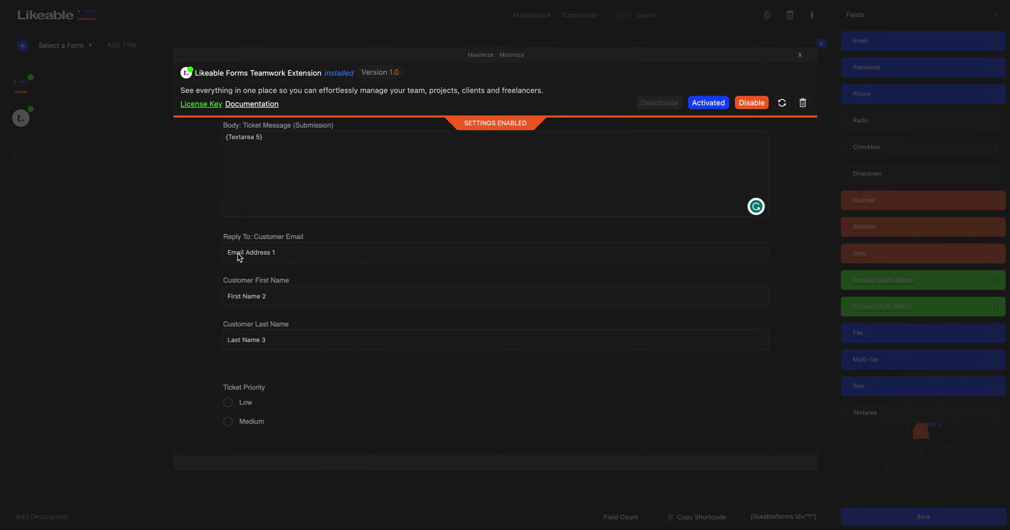
# Step: Set the ticket priority to Low and adding file uploads as attachments to No
pyautogui.scroll(-2, 281, 395)
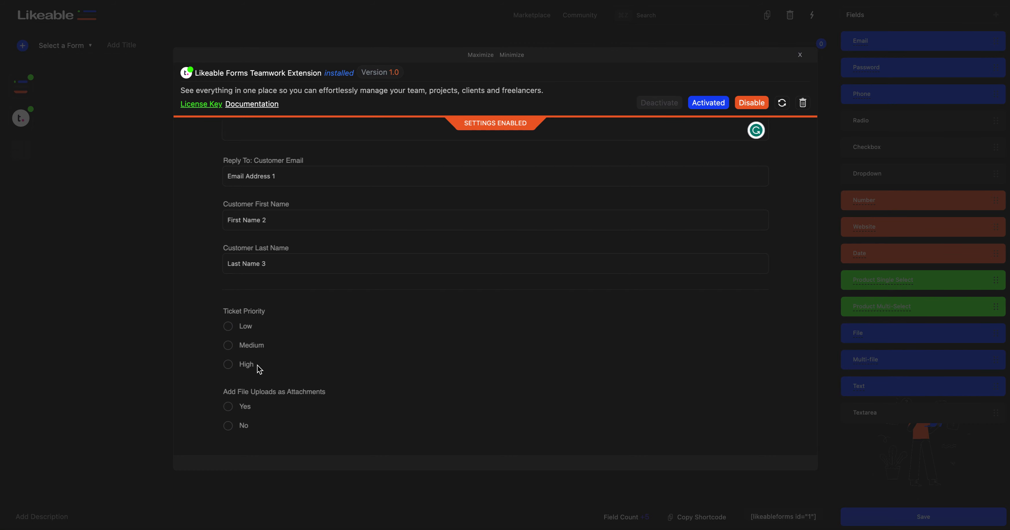
pyautogui.click(228, 328)
pyautogui.click(229, 427)
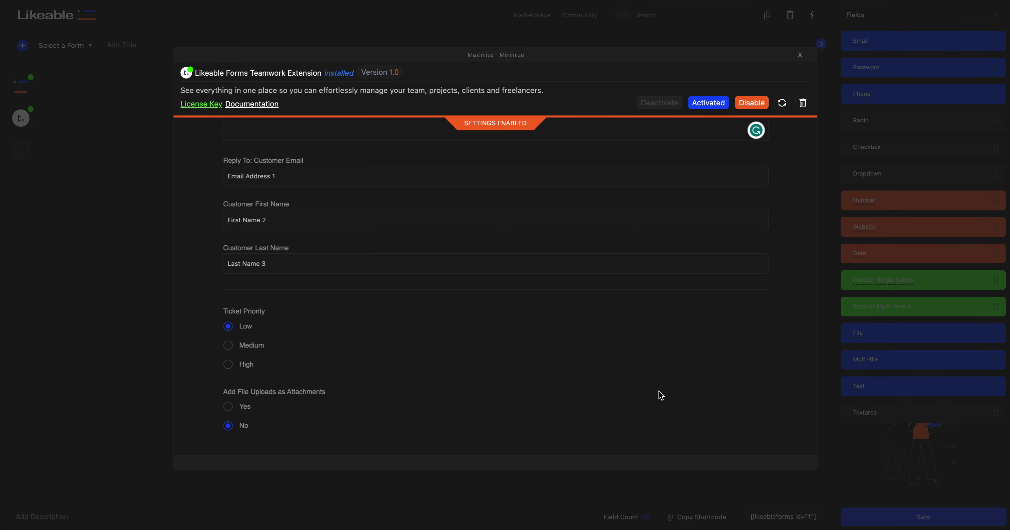